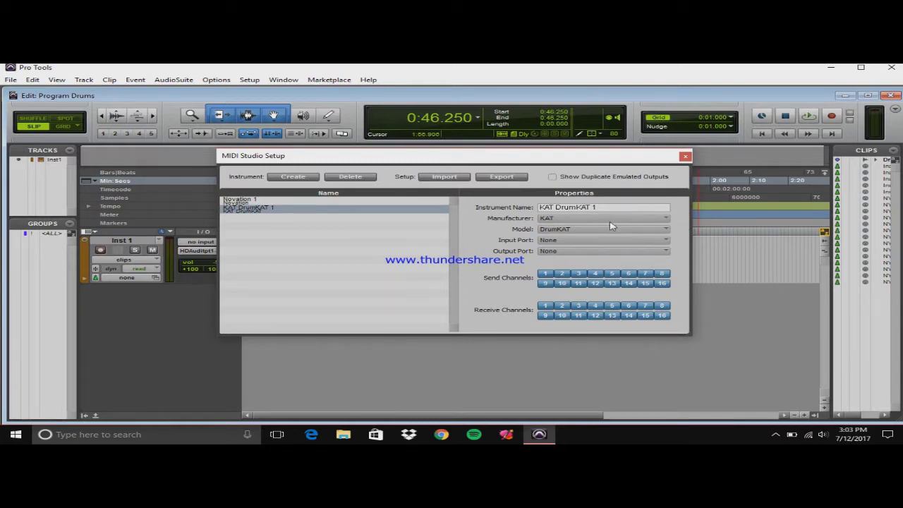
Step: Look through the available manufacturers for the KAT DrumKAT 1 instrument and close MIDI Studio Setup
click(652, 219)
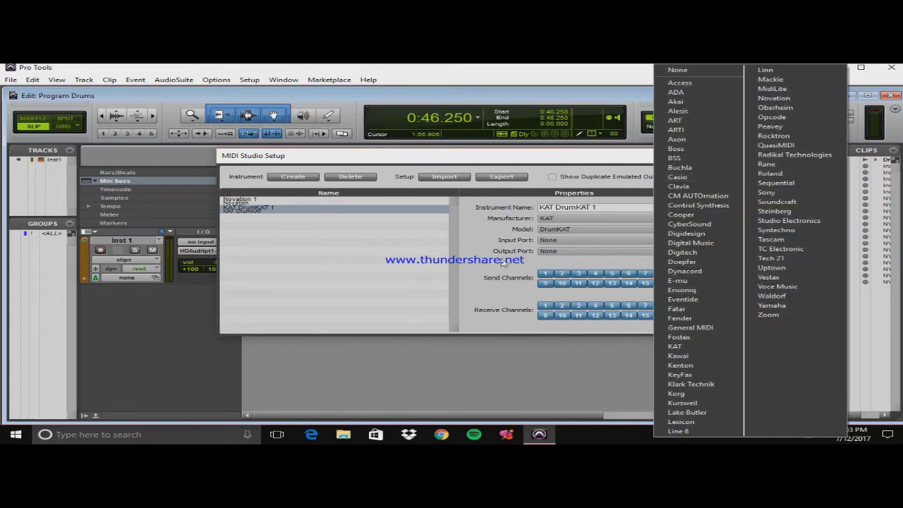
click(471, 248)
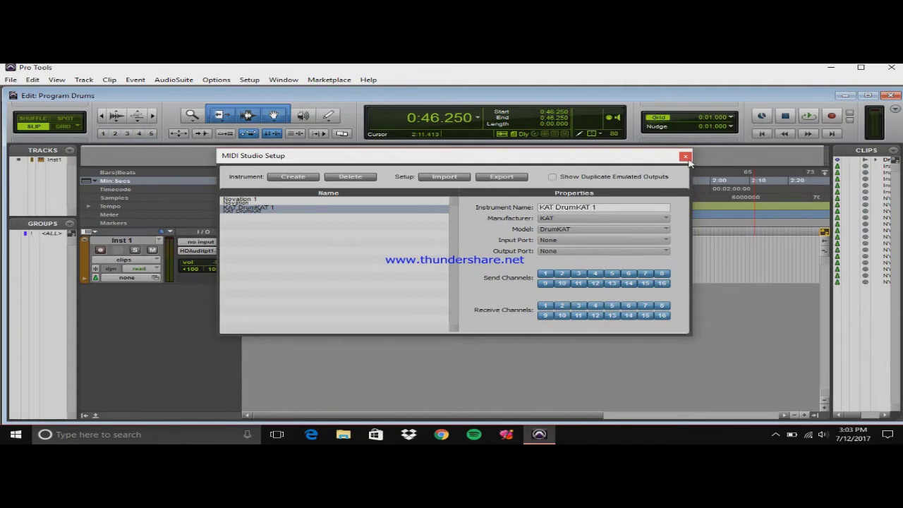
click(685, 156)
Step: Check that MIDI Beat Clock is enabled for Superior Drummer MultiOut 1 and the BEHRINGER E-DRUM XD8USB
click(249, 79)
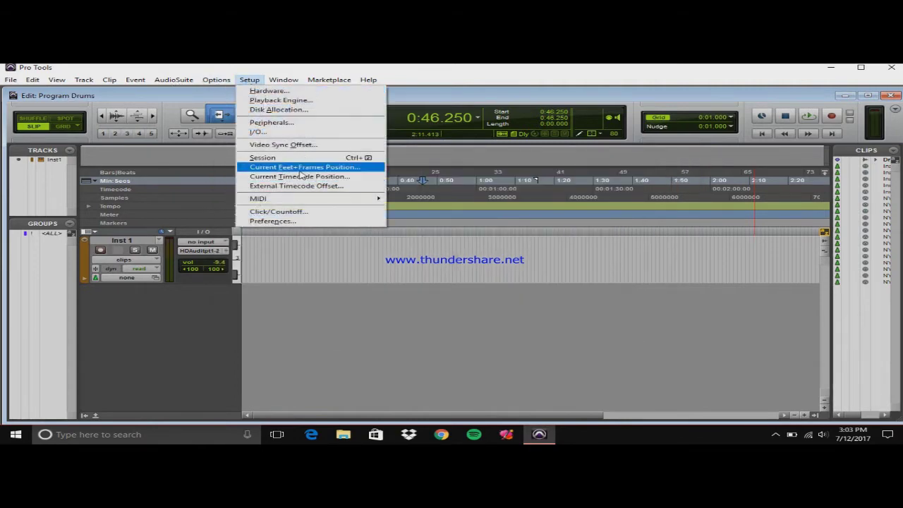
mouse_move(327, 200)
click(459, 209)
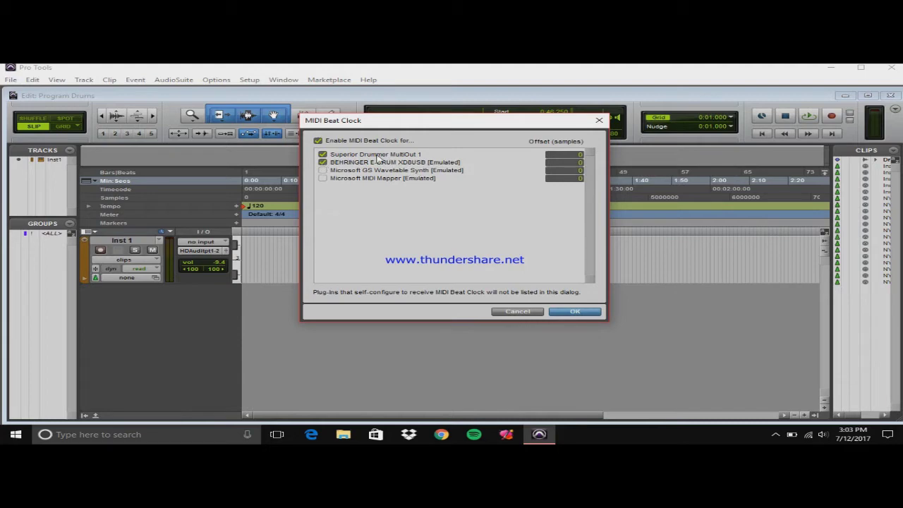
click(564, 313)
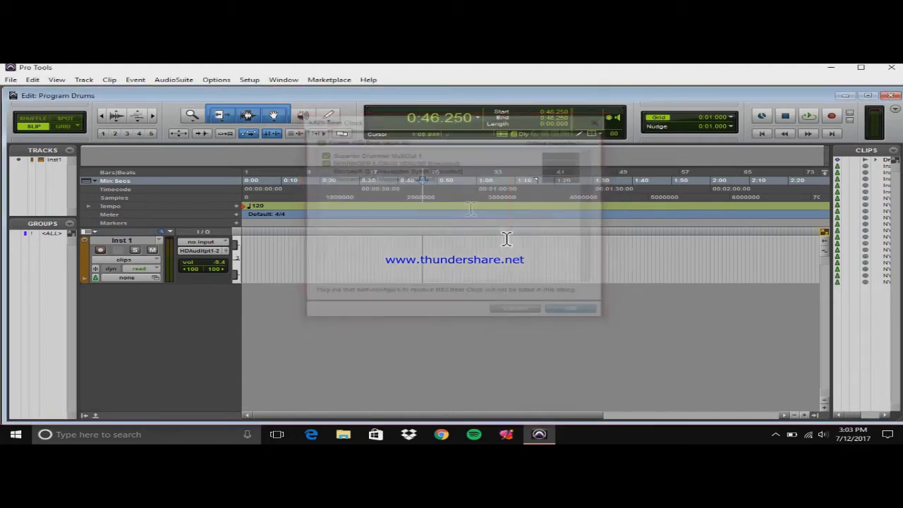
Step: Review the MIDI Input Filter's record mode, channel info and controller settings
click(245, 83)
mouse_move(353, 198)
click(458, 224)
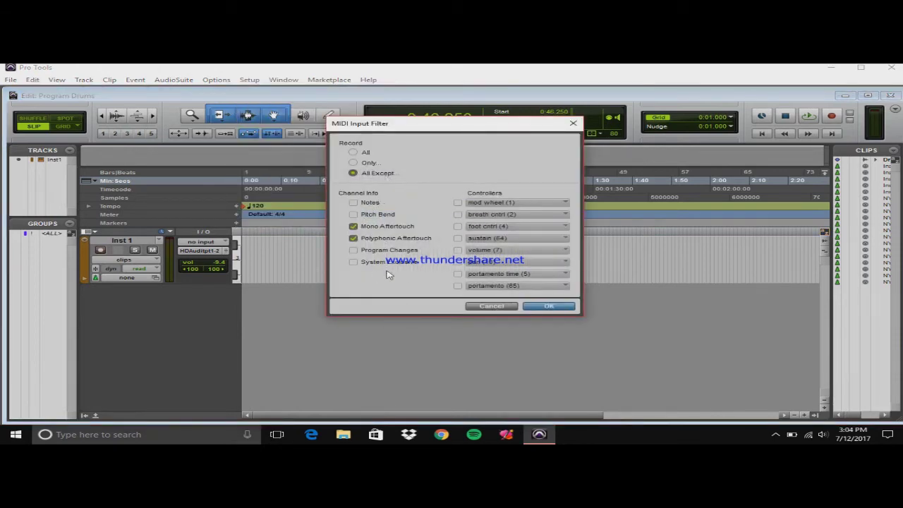
click(549, 306)
Step: Check that the BEHRINGER E-DRUM XD8USB is enabled as a MIDI input device
click(249, 79)
mouse_move(313, 200)
click(456, 229)
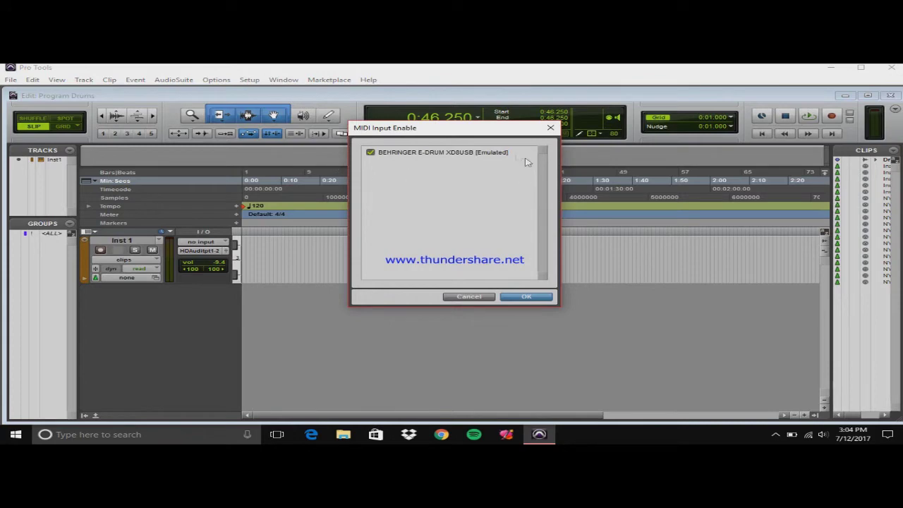
click(527, 297)
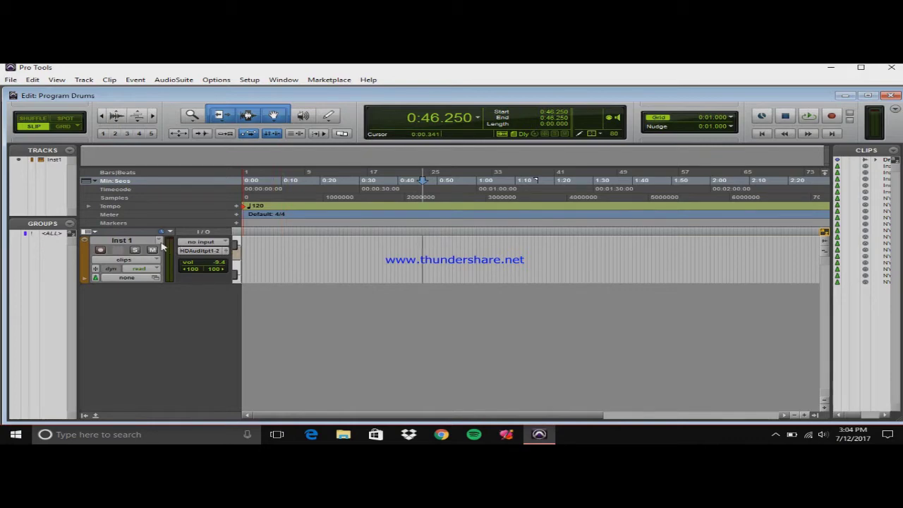
click(83, 79)
click(95, 91)
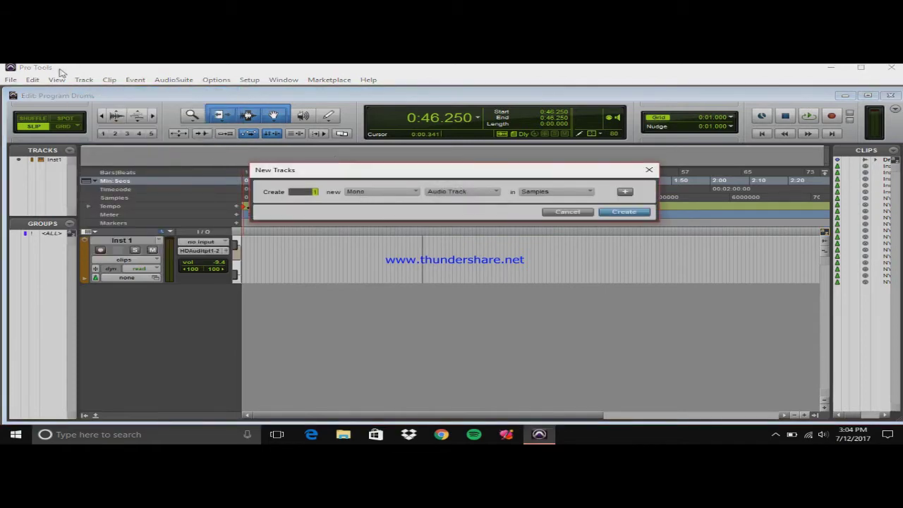
click(497, 193)
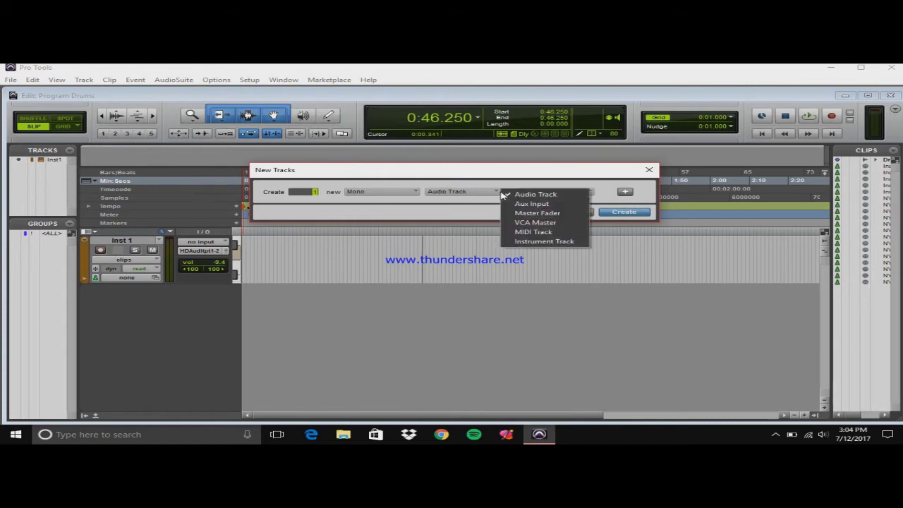
click(550, 242)
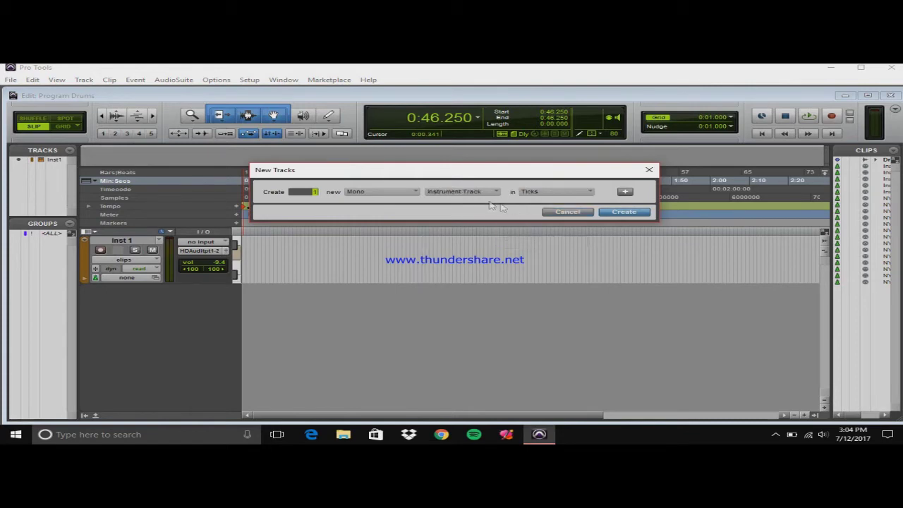
click(416, 192)
click(440, 204)
click(582, 213)
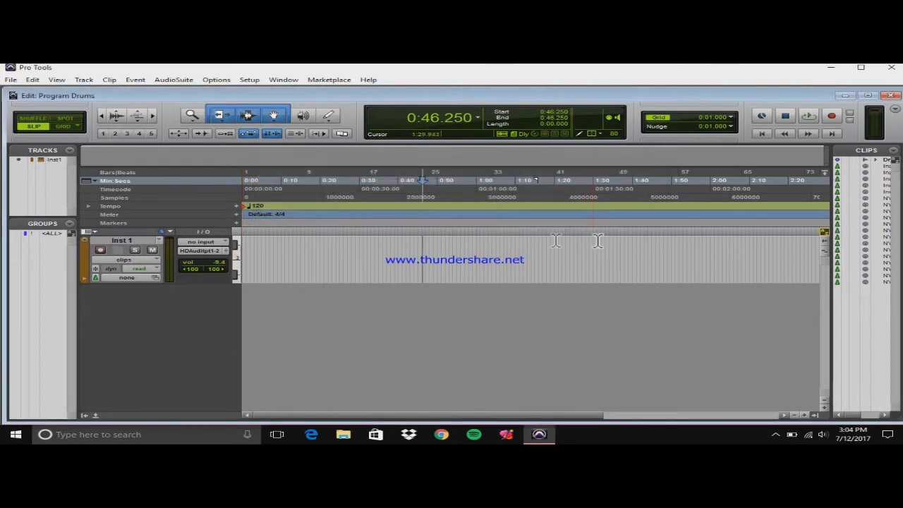
Step: Return to the session start, then open the Mix window, narrow it to one channel strip and place it at the Edit window's far side
key(Return)
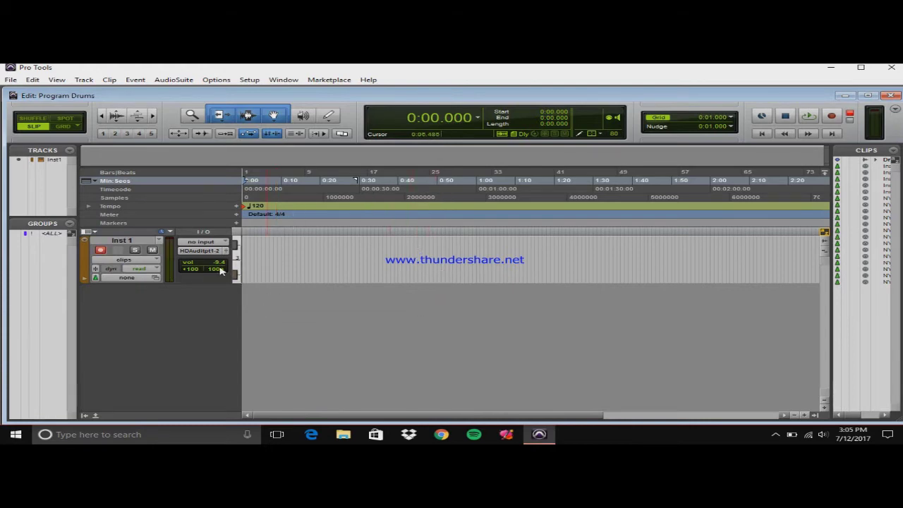
key(ctrl+equal)
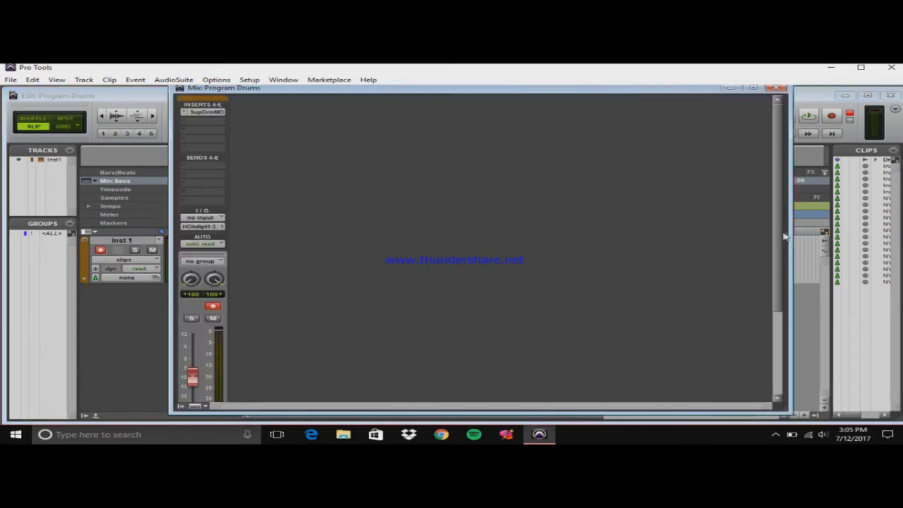
drag(790, 234, 265, 237)
click(186, 85)
click(193, 88)
click(182, 89)
key(Escape)
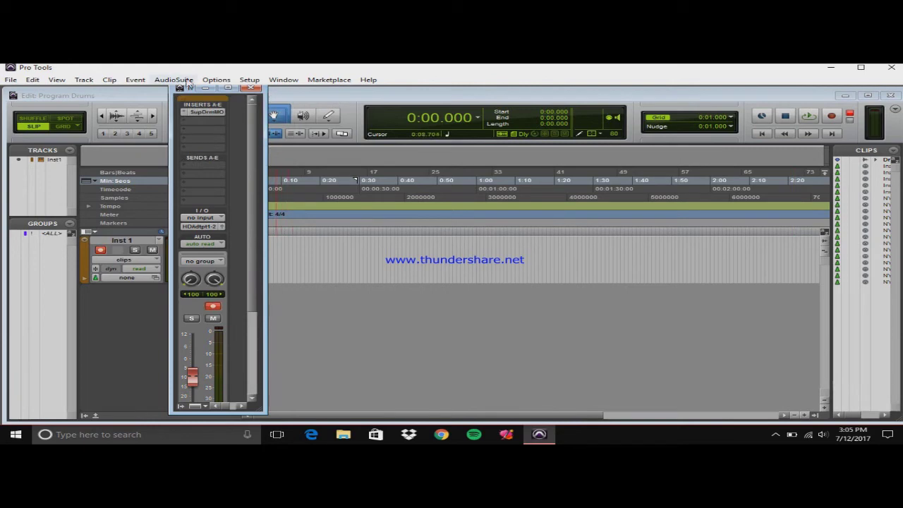
double_click(190, 86)
drag(204, 89, 783, 99)
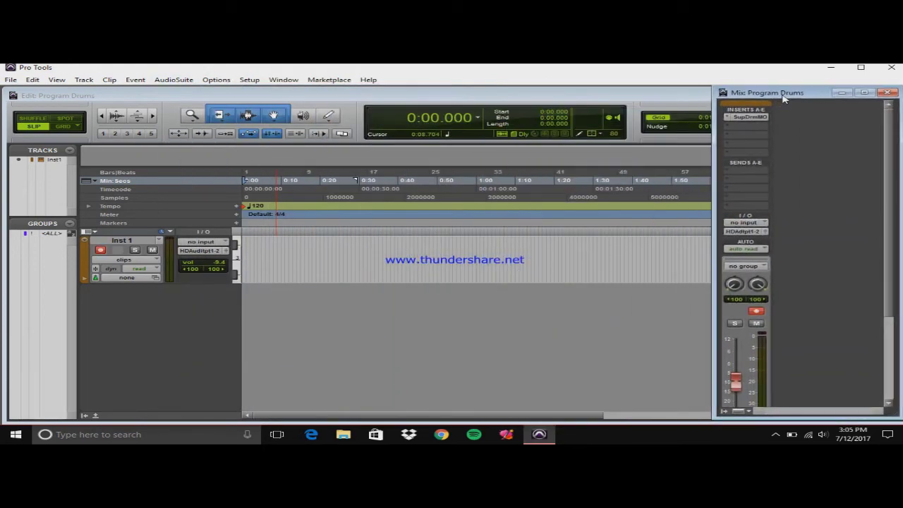
Step: Open the Superior Drummer insert on Inst 1 and load The Metal Foundry SDX drum library
click(750, 118)
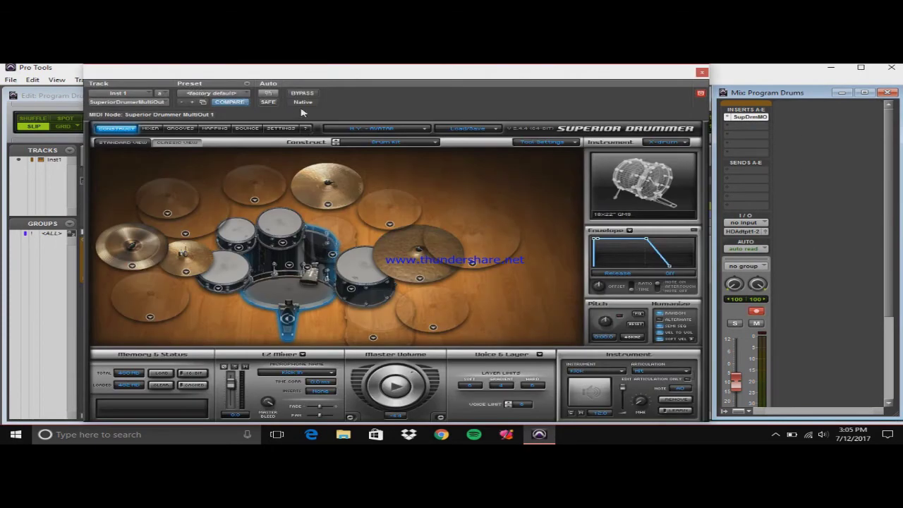
click(426, 129)
click(385, 151)
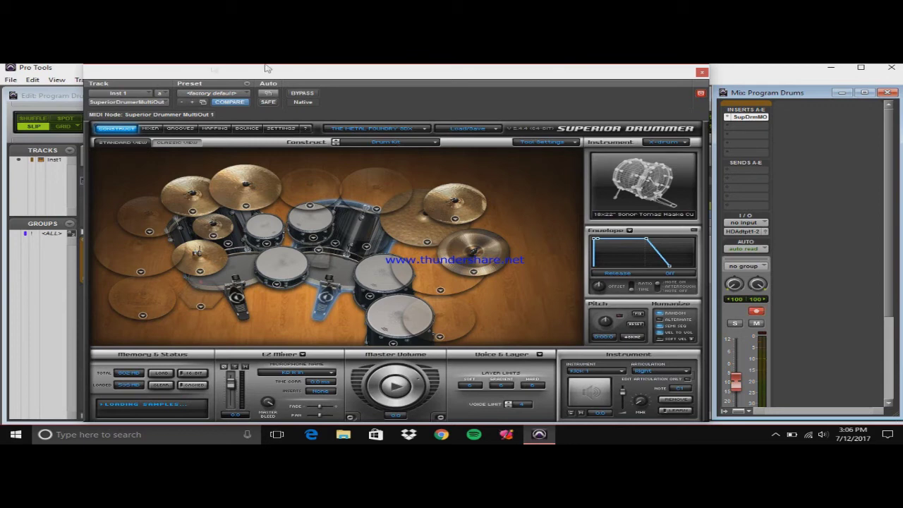
Step: Inspect the MIDI note mapping of the Ride 1 and China 2 cymbals, then close the Superior Drummer plug-in
click(214, 129)
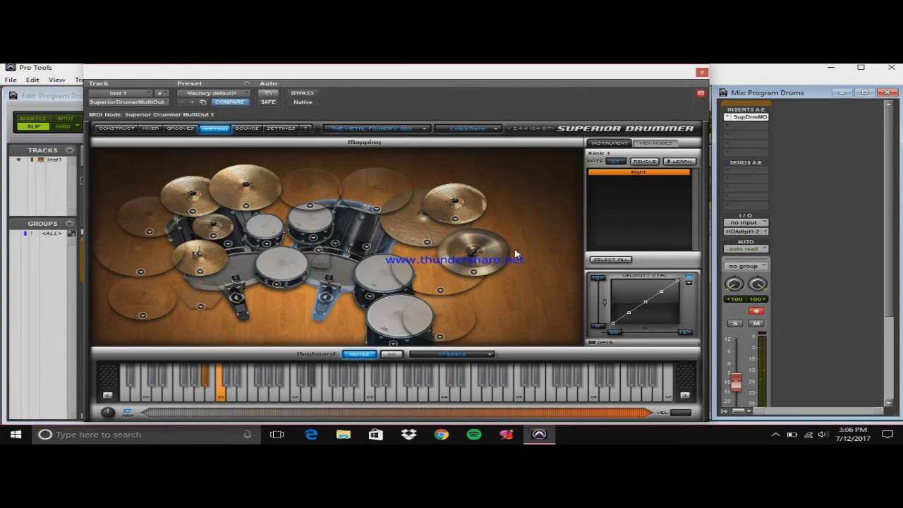
click(416, 234)
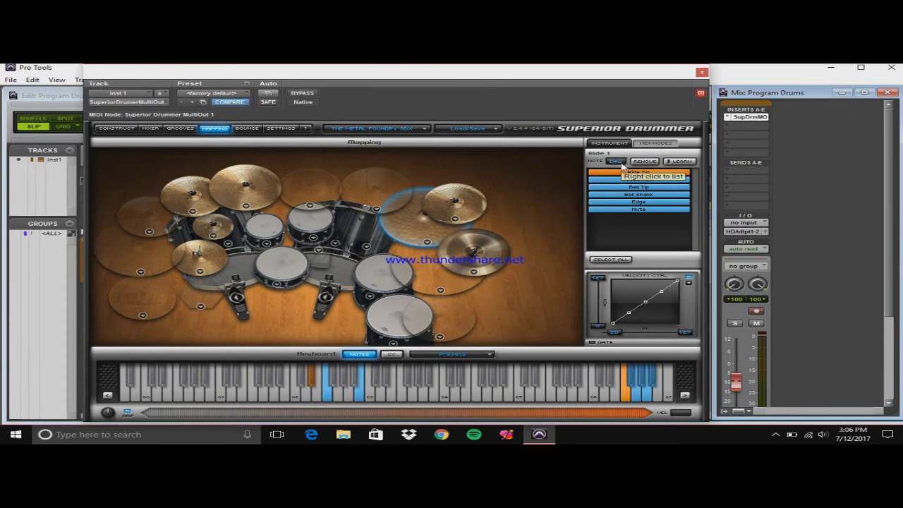
click(491, 261)
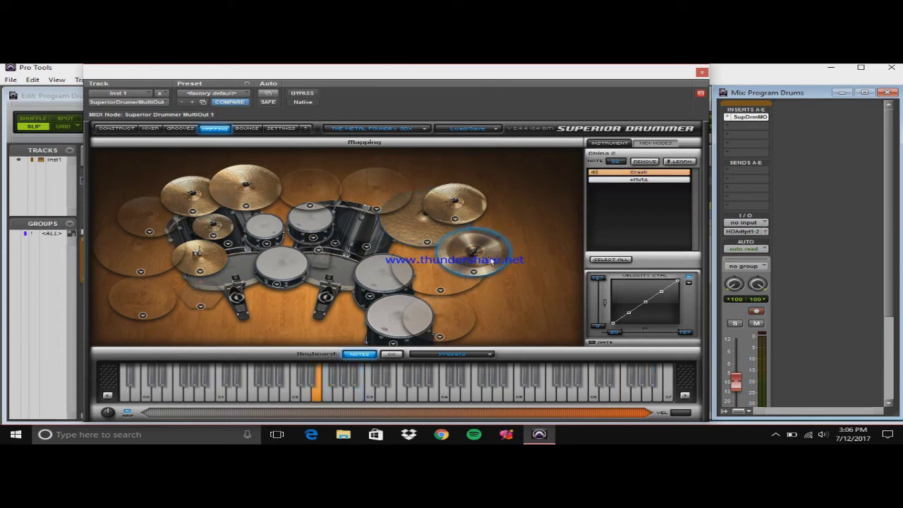
click(621, 164)
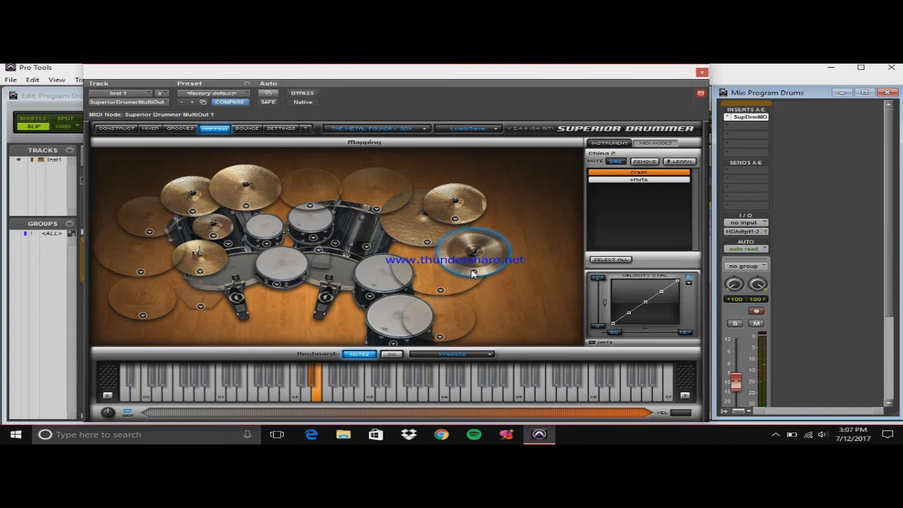
click(117, 129)
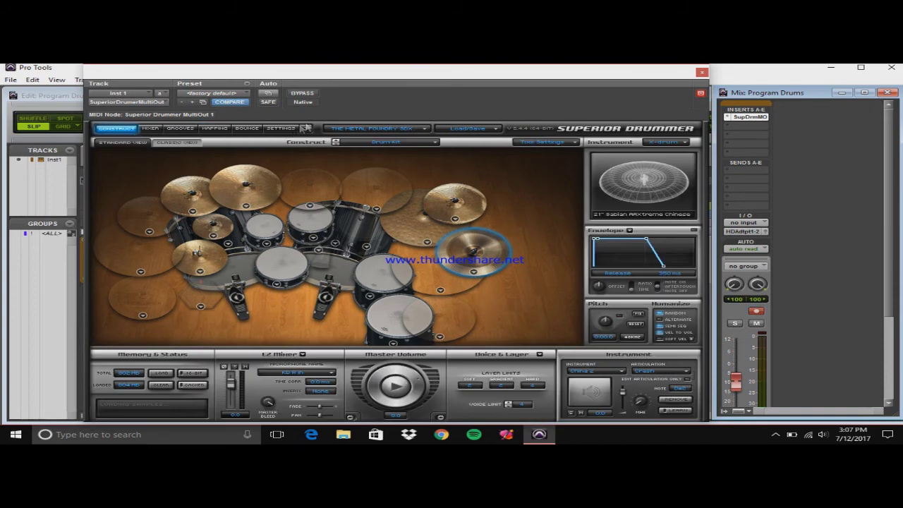
click(702, 72)
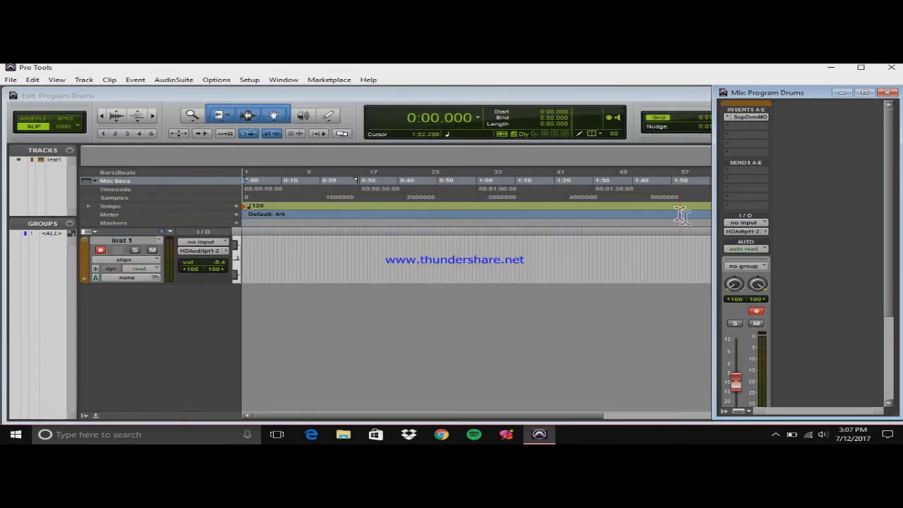
Step: Record a MIDI drum performance about 50 seconds long on the Inst 1 track from the session start
click(681, 103)
click(832, 116)
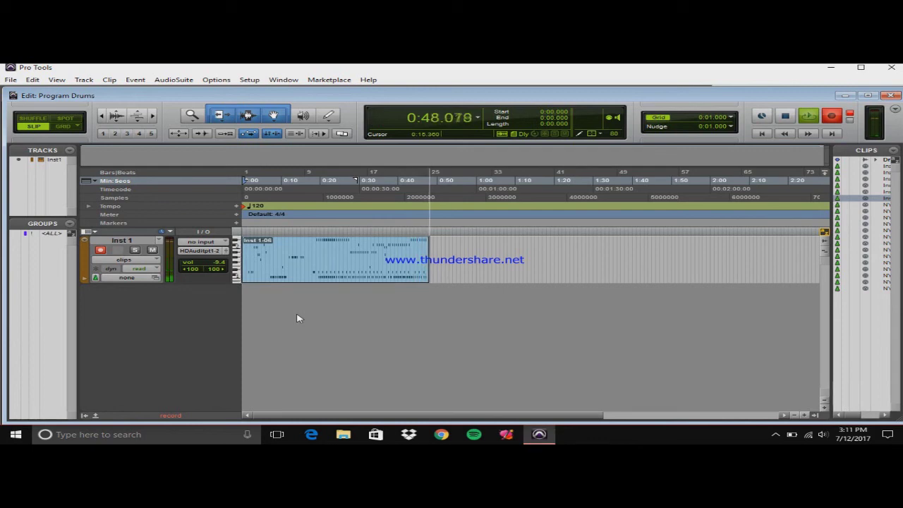
key(space)
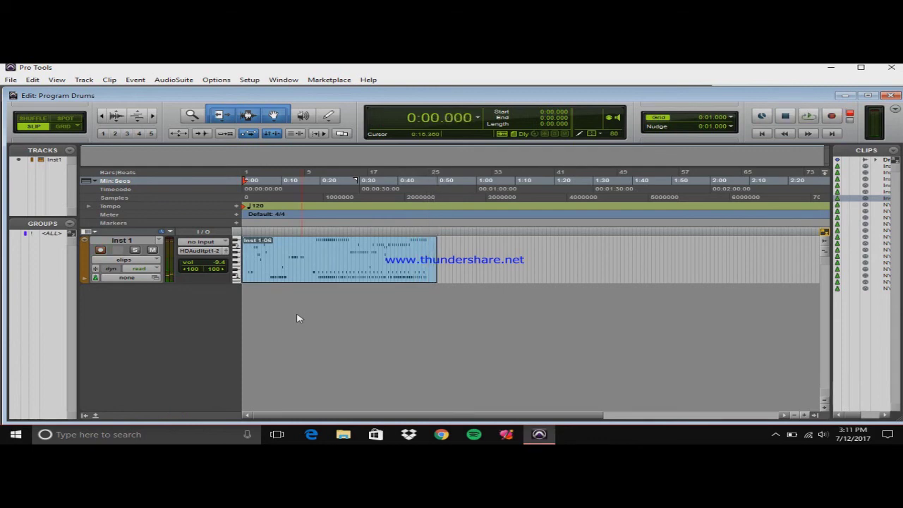